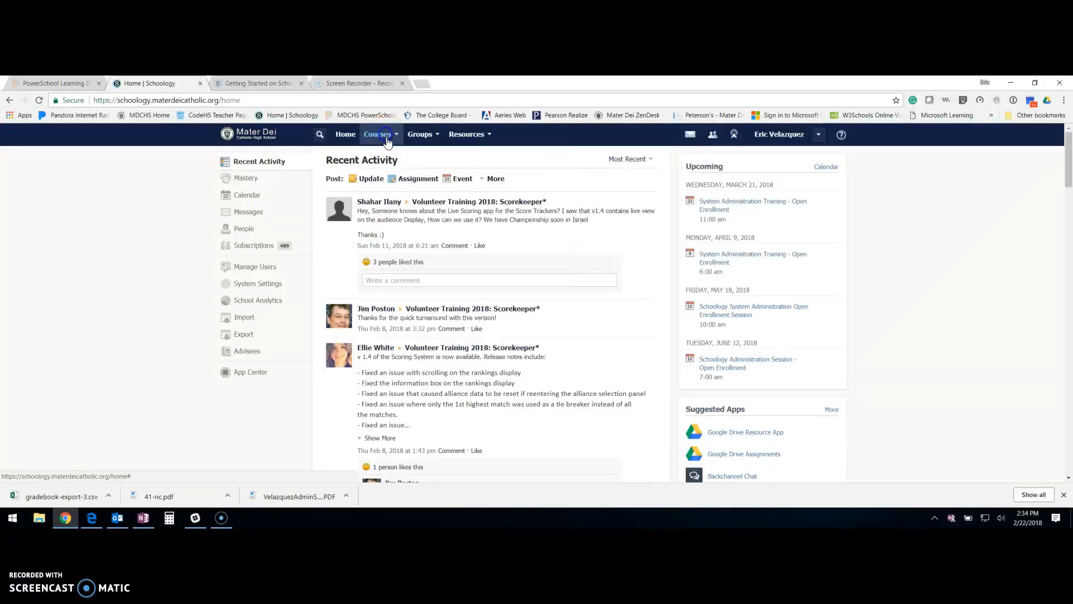
# - Open the full list of my courses
pyautogui.click(381, 135)
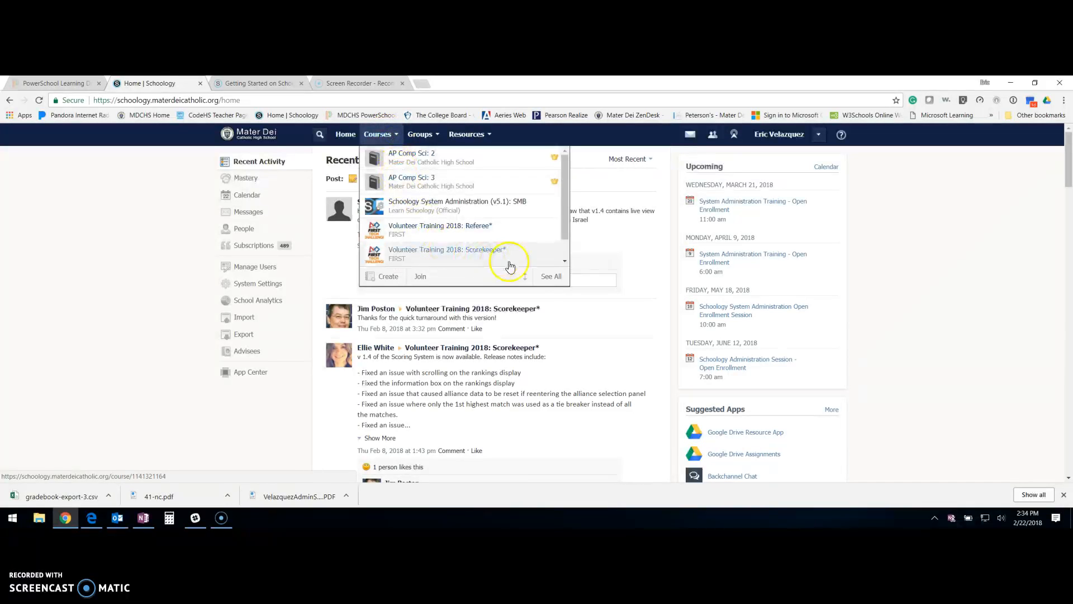
pyautogui.click(552, 277)
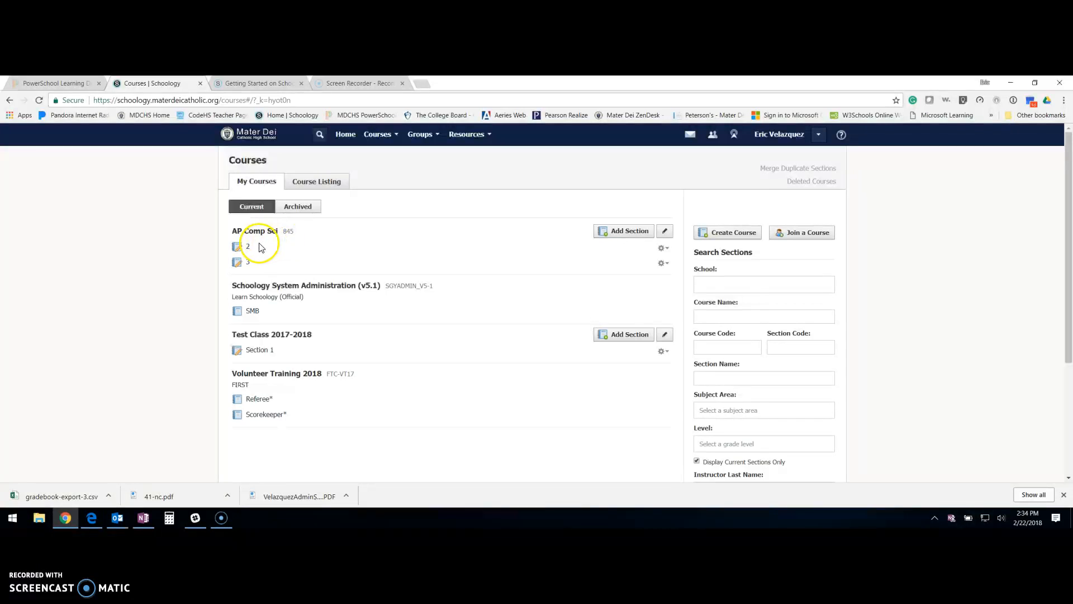
pyautogui.click(663, 250)
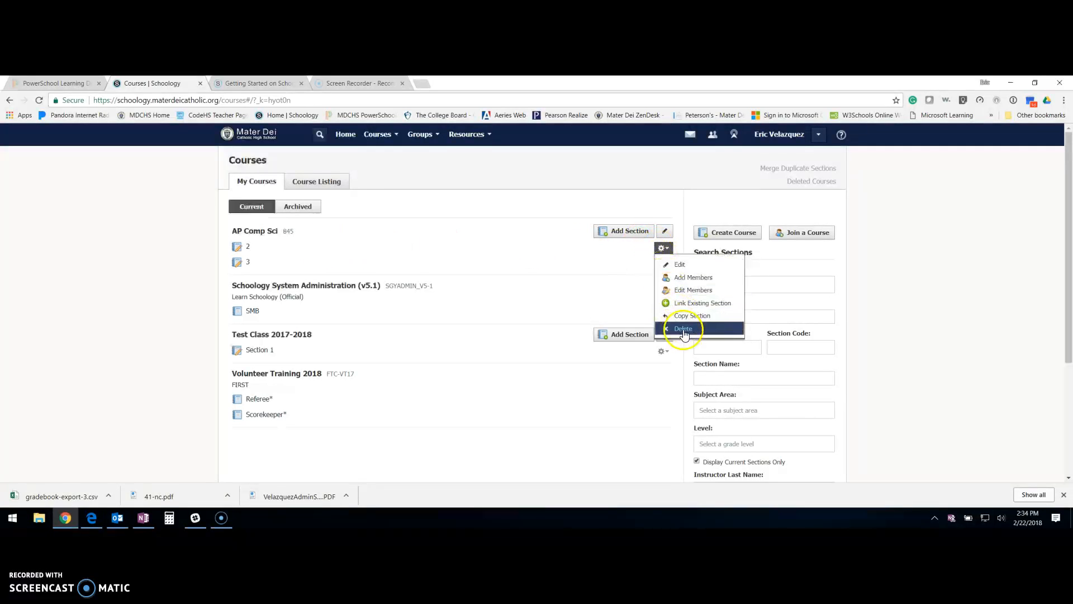
pyautogui.click(688, 305)
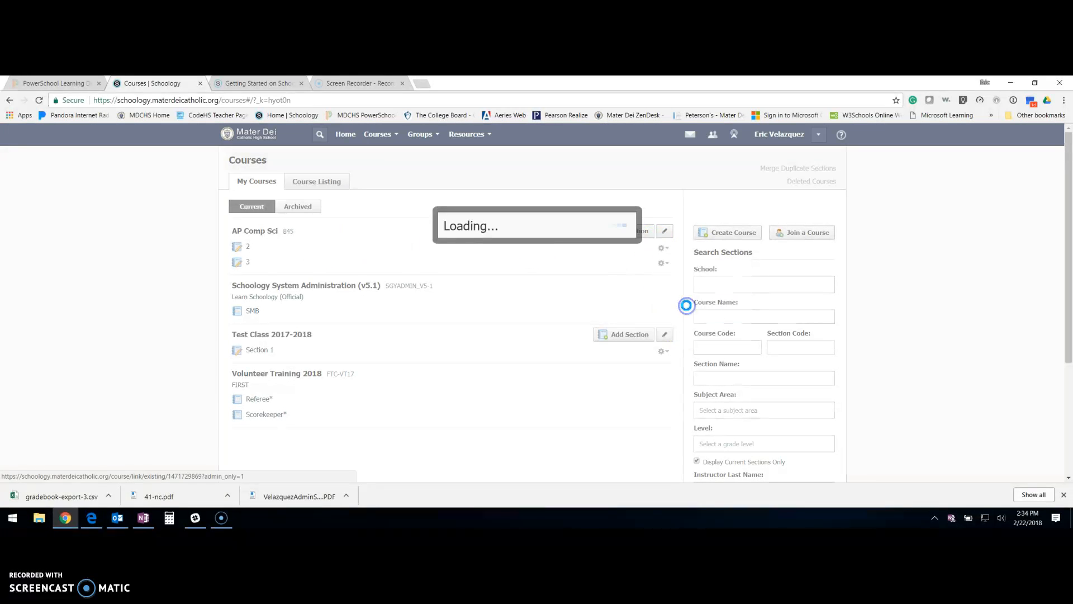
pyautogui.click(552, 335)
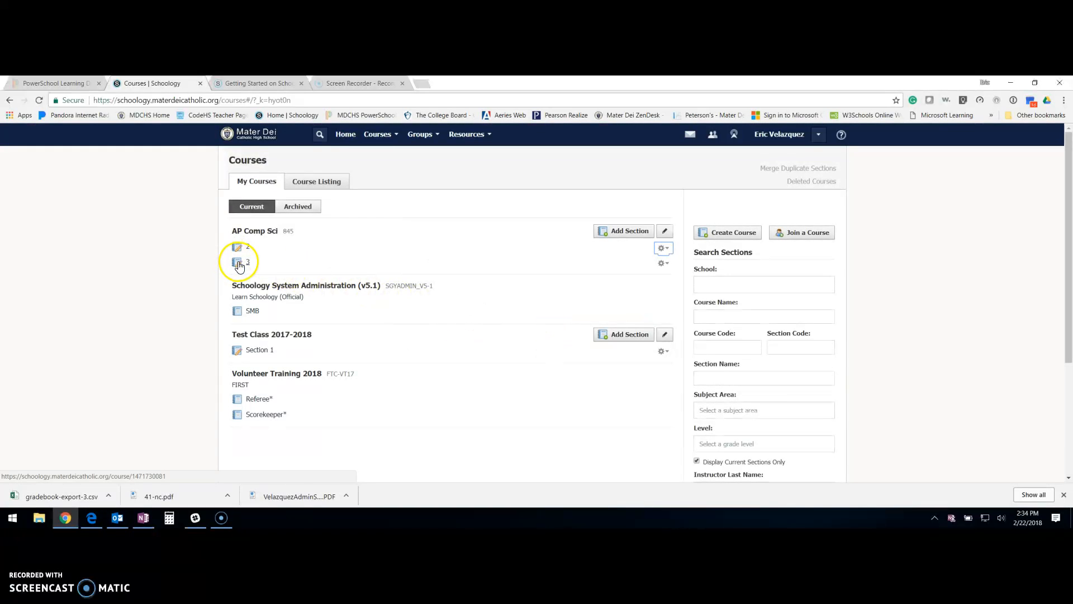
# - Start linking an existing section to AP Comp Sci section 3 and choose section 2 as the one to link
pyautogui.click(663, 264)
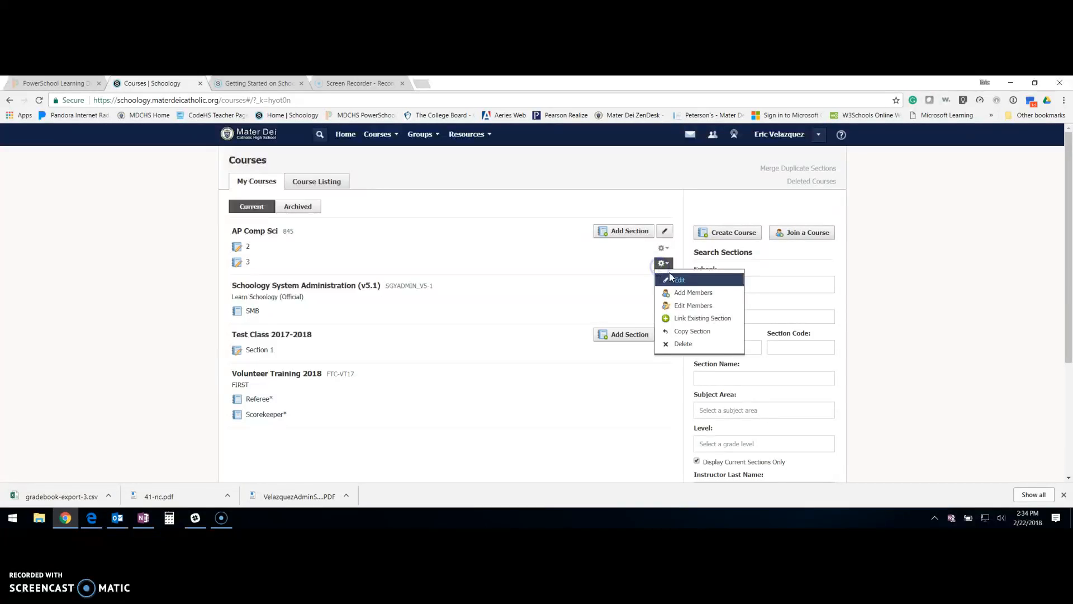
pyautogui.click(698, 320)
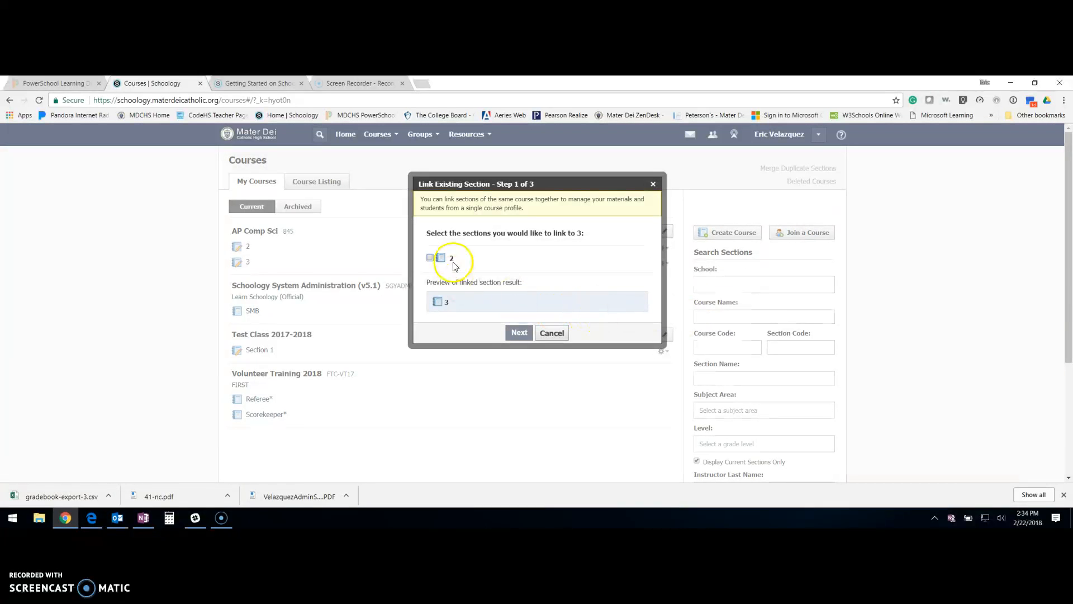
pyautogui.click(430, 258)
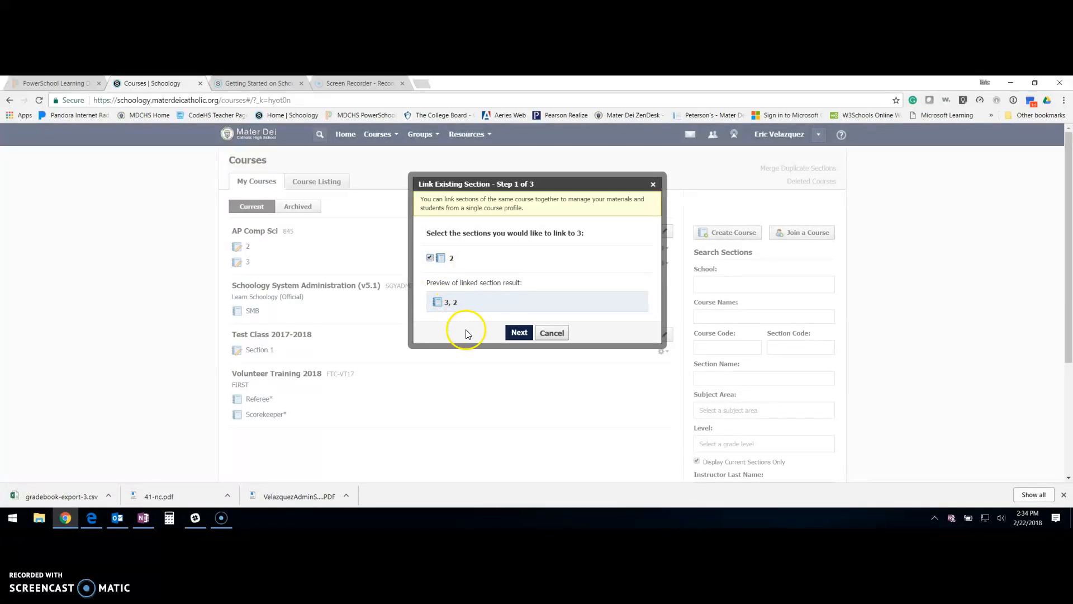
pyautogui.click(518, 332)
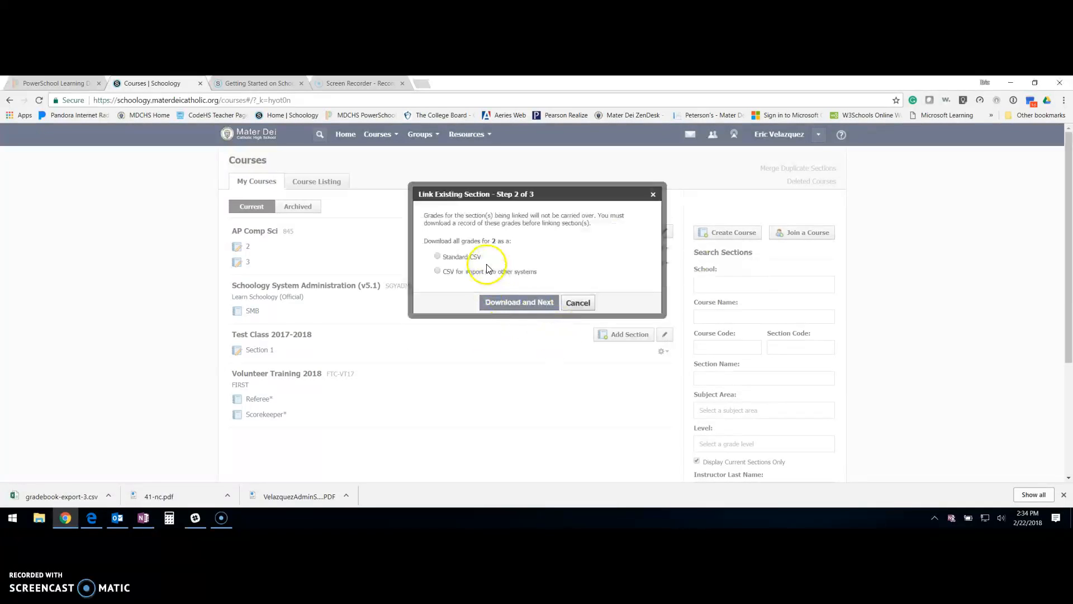
# - Download section 2's grades as a Standard CSV, save it as gradebook-export-2.csv, and complete the section link
pyautogui.moveTo(478, 261)
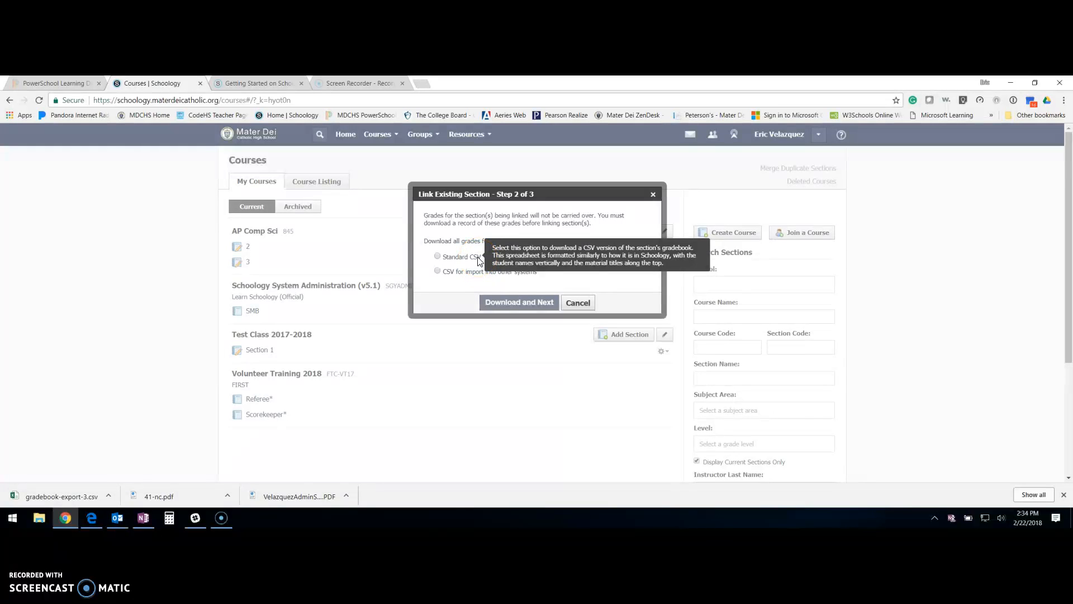
pyautogui.click(477, 258)
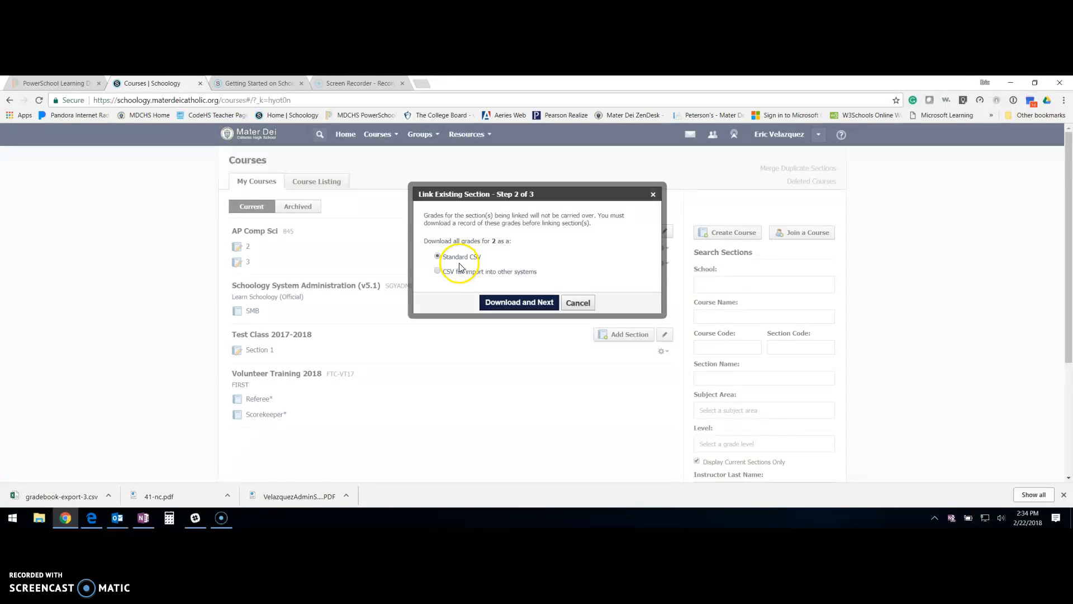
pyautogui.click(516, 303)
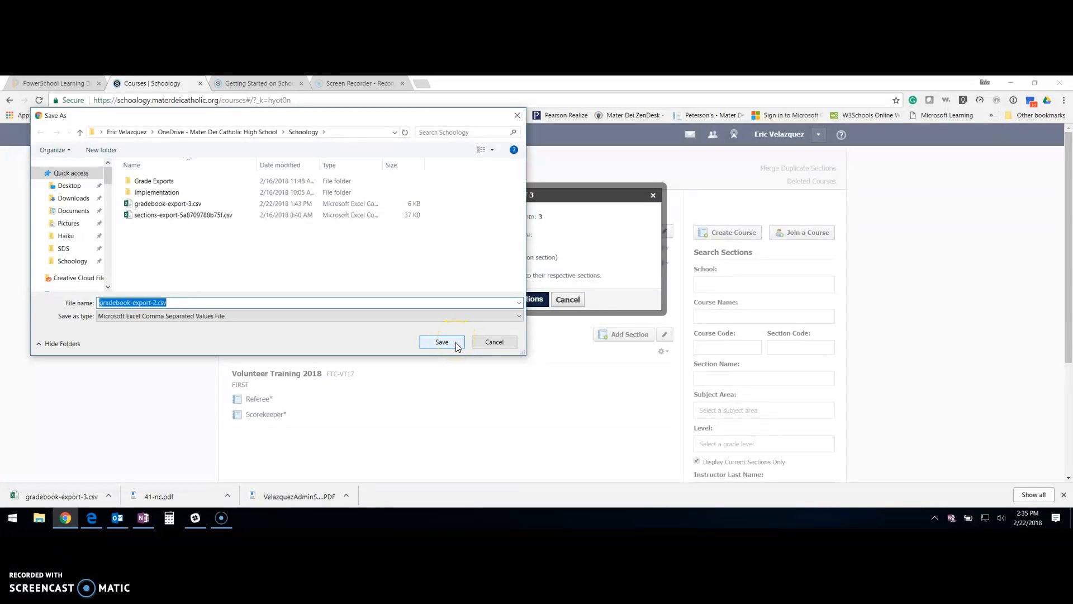
pyautogui.click(443, 342)
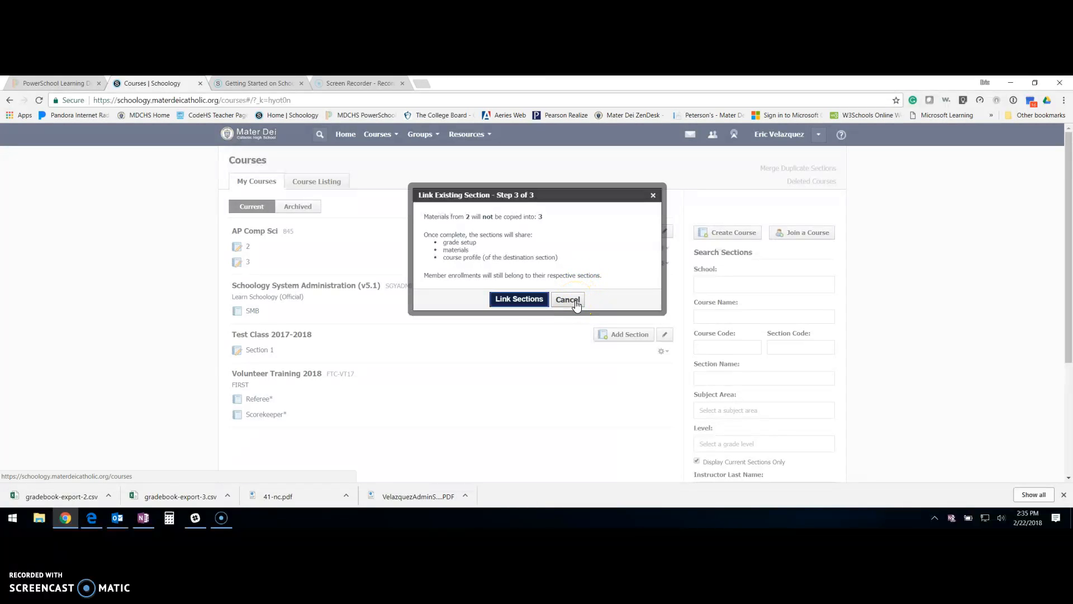
pyautogui.click(515, 300)
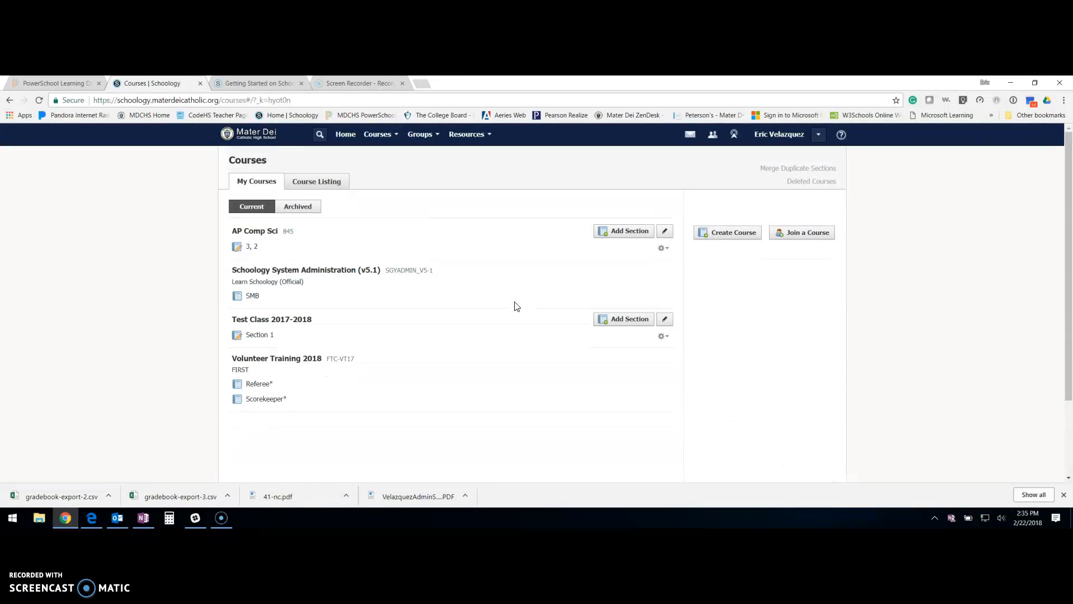
# - Open the linked AP Comp Sci 3, 2 course, look over its materials, and go to its Grade Setup
pyautogui.click(252, 250)
pyautogui.click(252, 250)
pyautogui.click(252, 248)
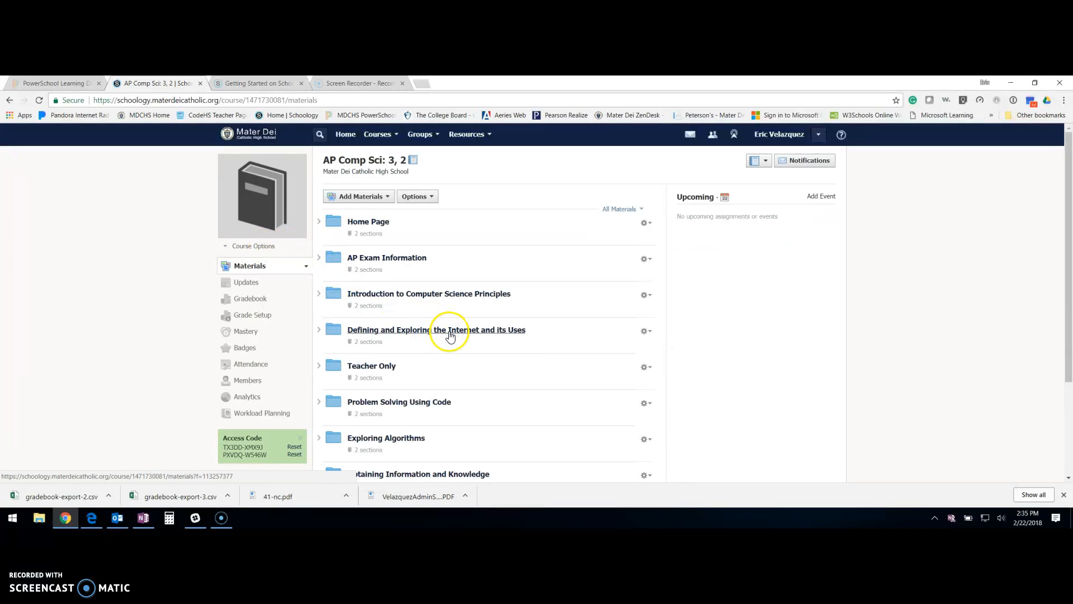
pyautogui.moveTo(449, 336); pyautogui.dragTo(427, 320)
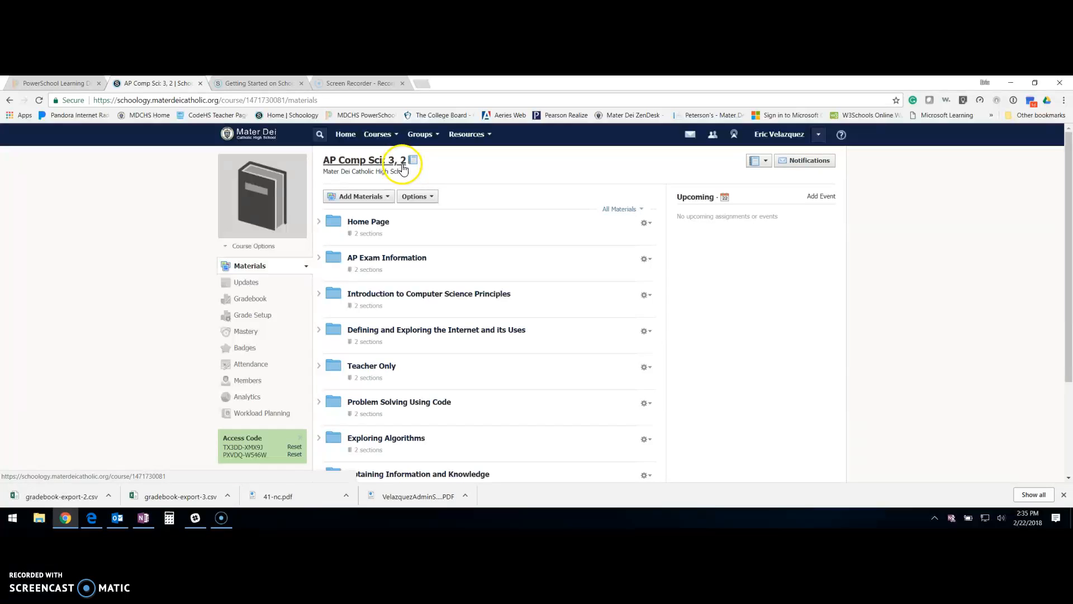
pyautogui.scroll(-2, 420, 302)
pyautogui.scroll(2, 430, 335)
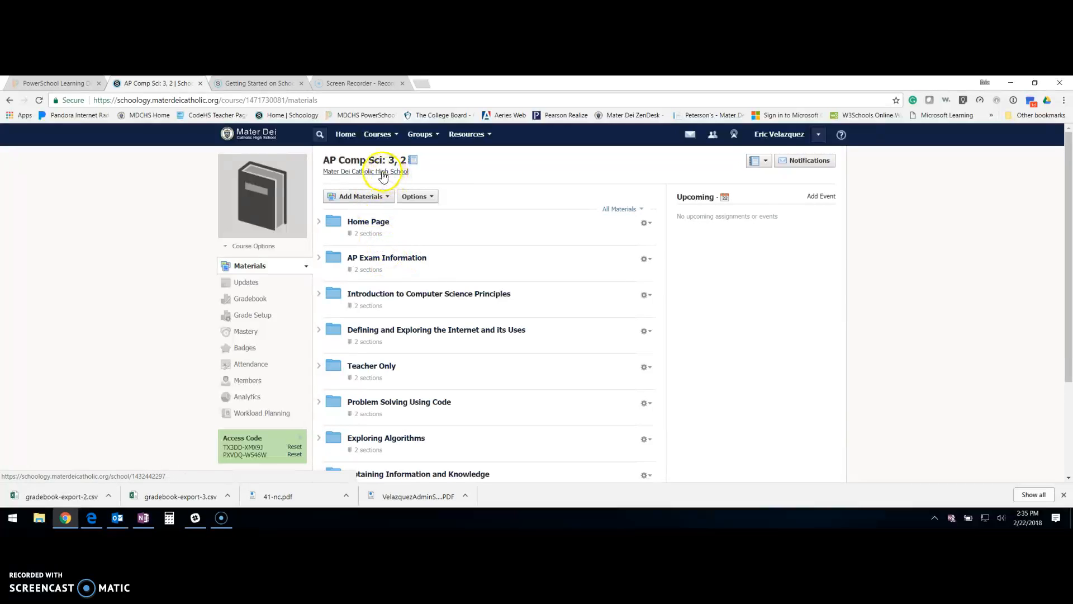
pyautogui.click(253, 317)
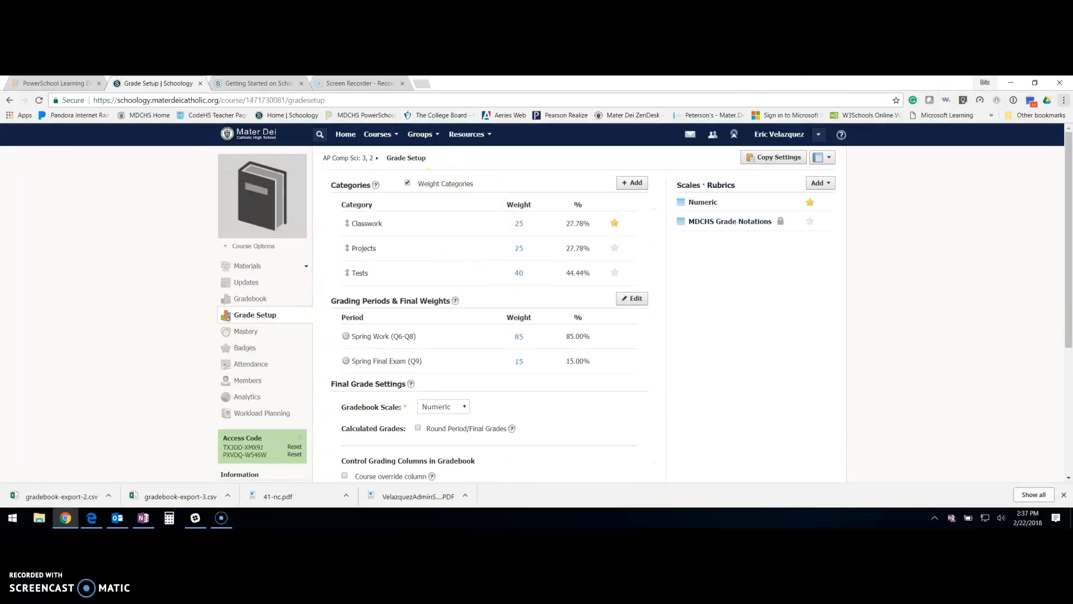
# - Switch category weighting off and back on for the course's grading categories
pyautogui.click(427, 187)
pyautogui.click(407, 184)
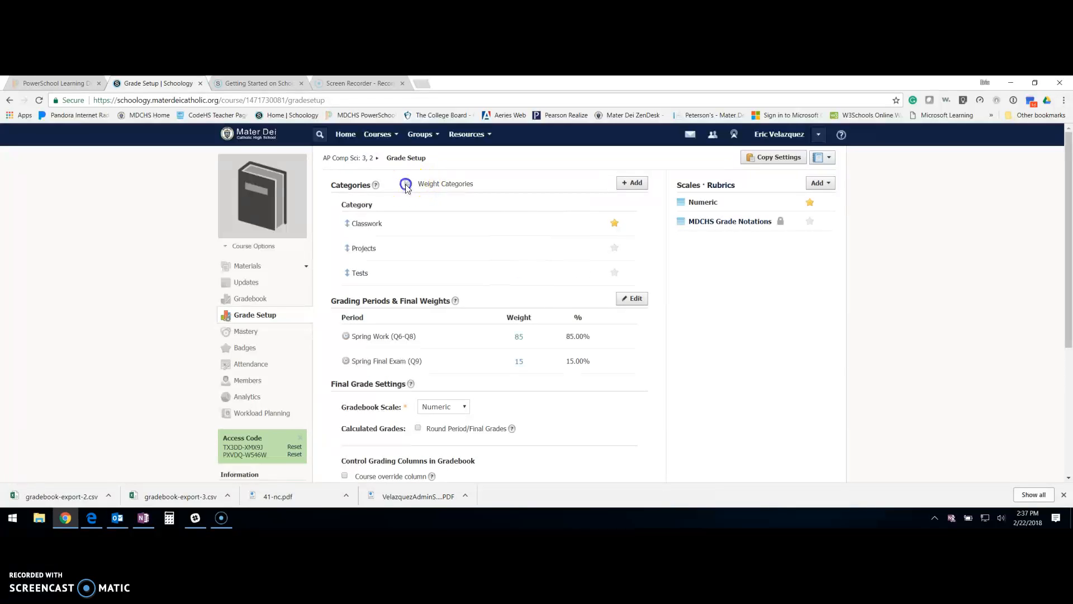
pyautogui.click(408, 184)
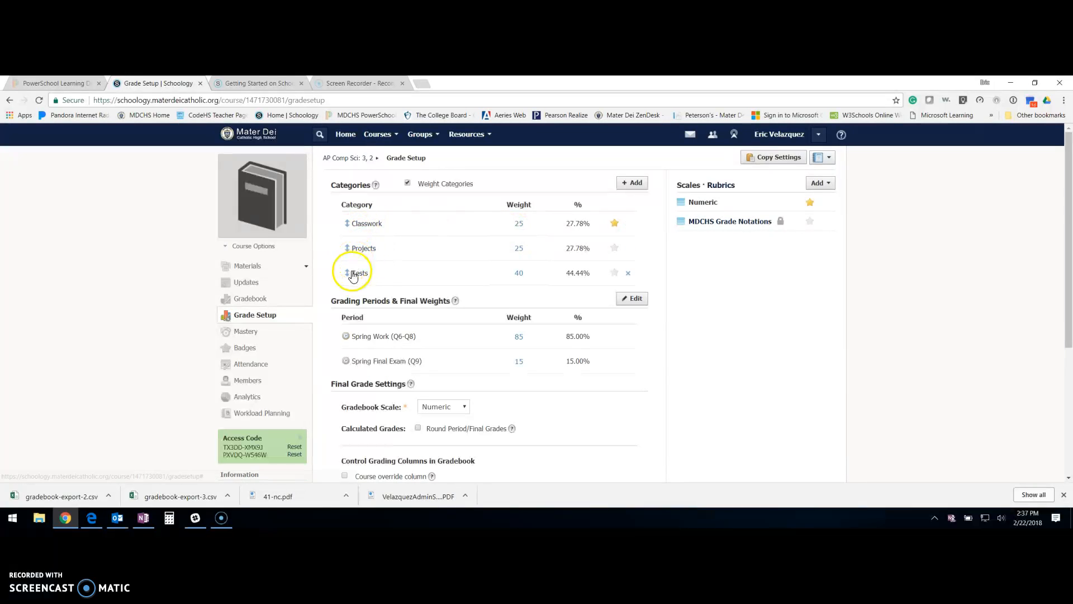
# - Add a grading category named Homework with a weight of 10
pyautogui.click(632, 184)
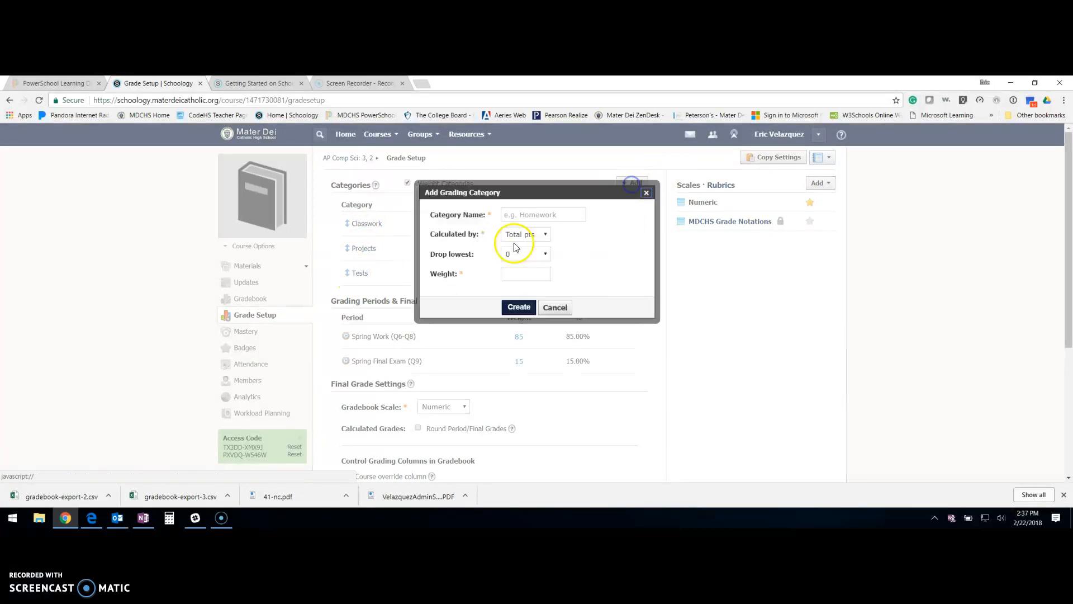
pyautogui.click(541, 215)
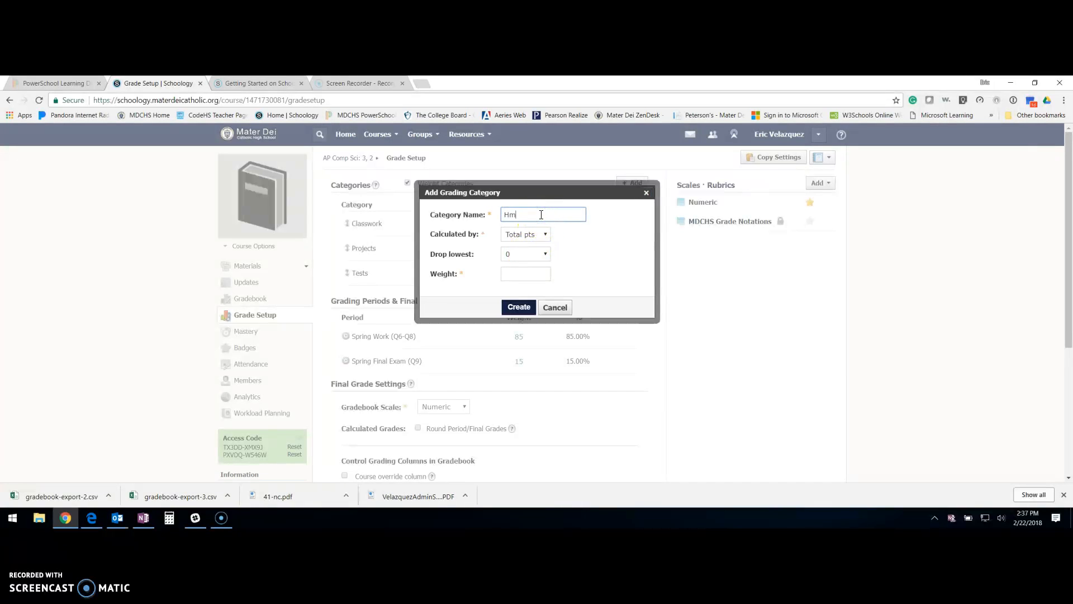
pyautogui.write('Homework')
pyautogui.click(518, 238)
pyautogui.click(520, 273)
pyautogui.click(520, 307)
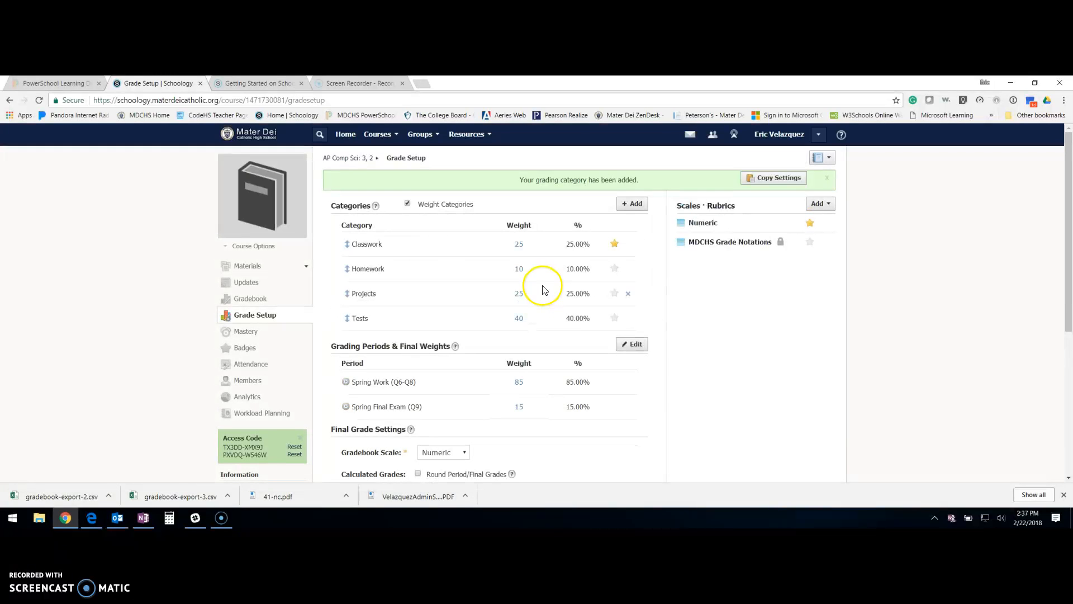
# - Set the Spring Work (Q6-Q8) weight to 80 and the Spring Final Exam (Q9) weight to 20
pyautogui.click(519, 245)
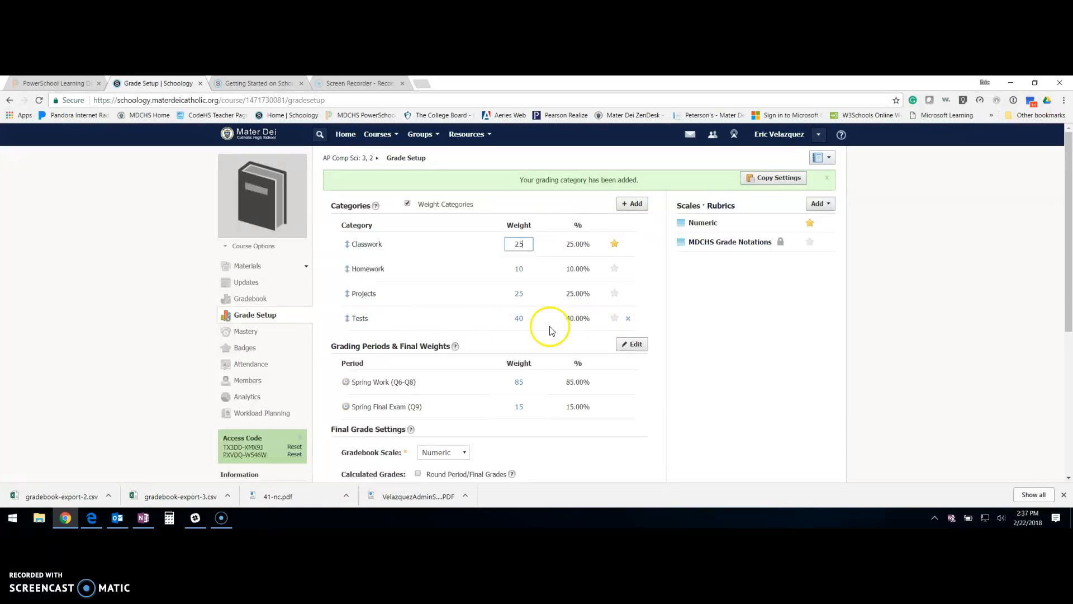
pyautogui.scroll(-1, 391, 304)
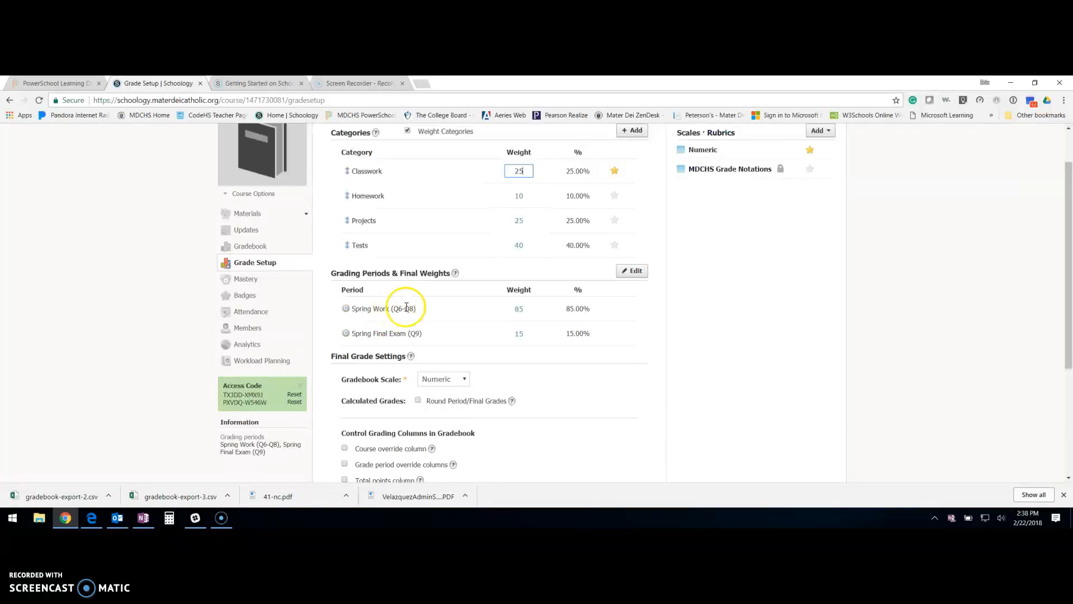
pyautogui.click(523, 309)
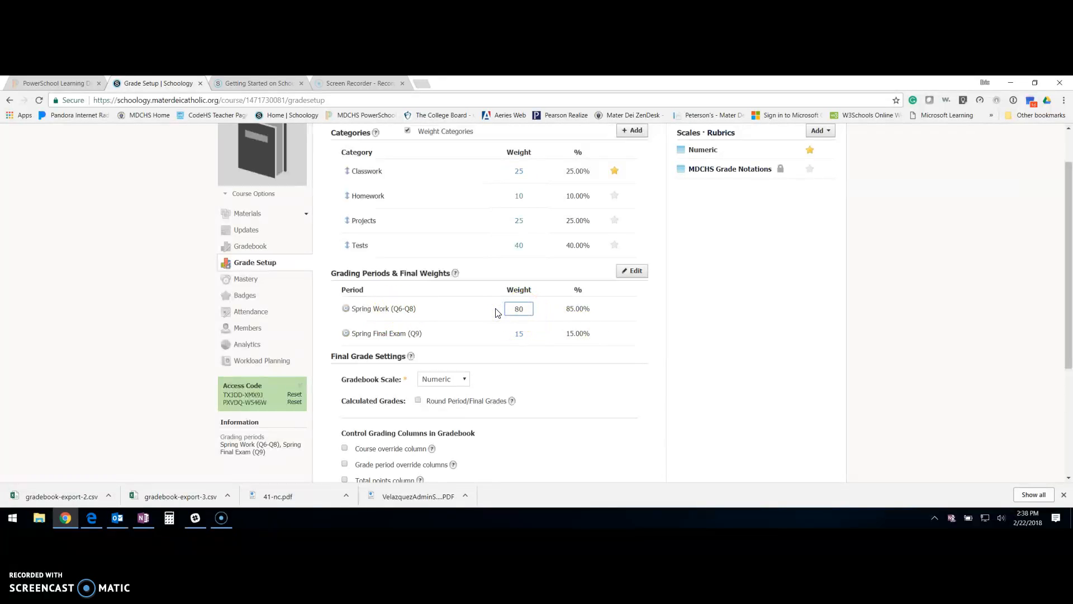
pyautogui.click(520, 334)
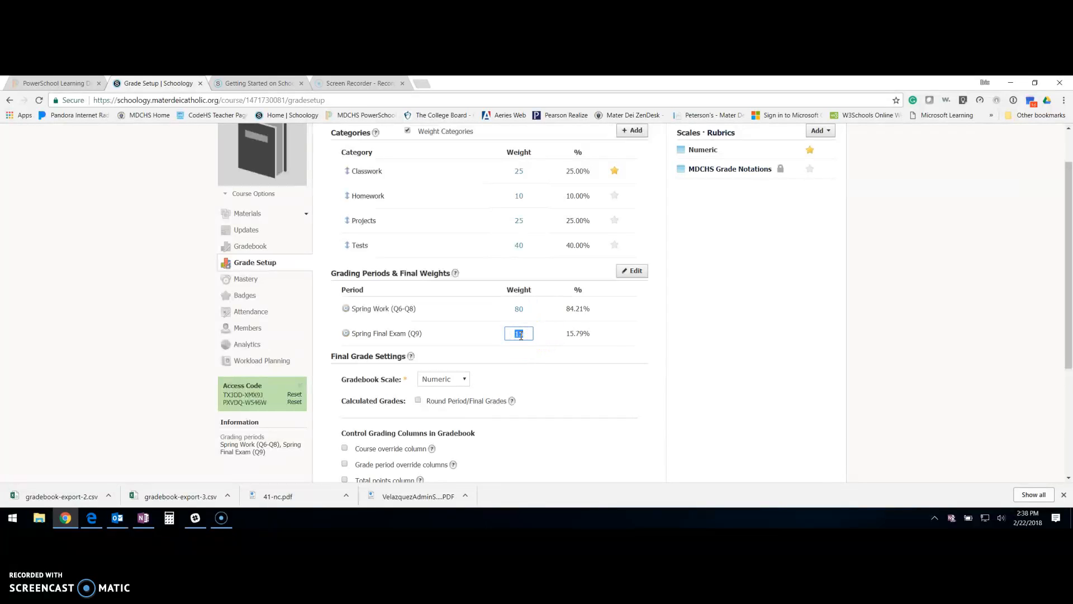
# - Restore the grading period weights to 85 for Spring Work and 15 for Spring Final Exam
pyautogui.click(517, 311)
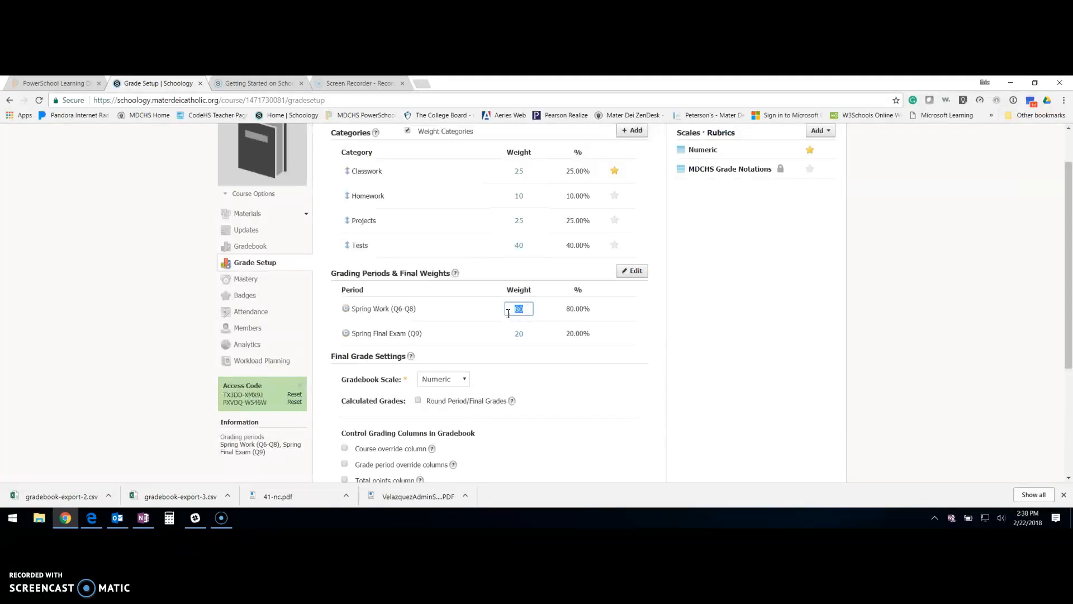
pyautogui.click(513, 333)
# - Change the gradebook scale in the final grade settings to MDCHS Grade Notations and save the grade setup
pyautogui.scroll(-3, 514, 336)
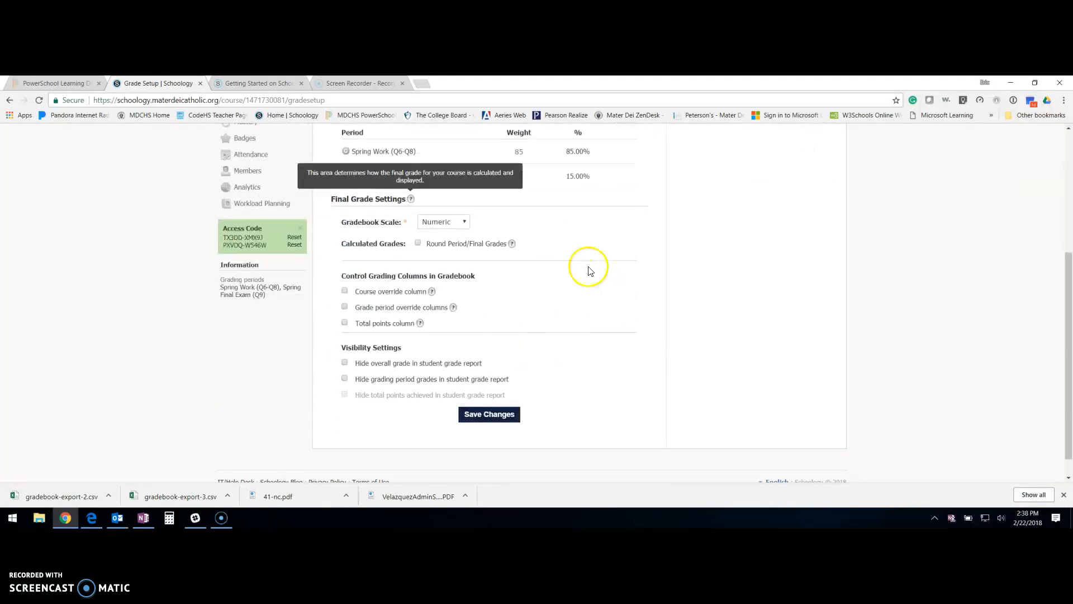
pyautogui.click(445, 224)
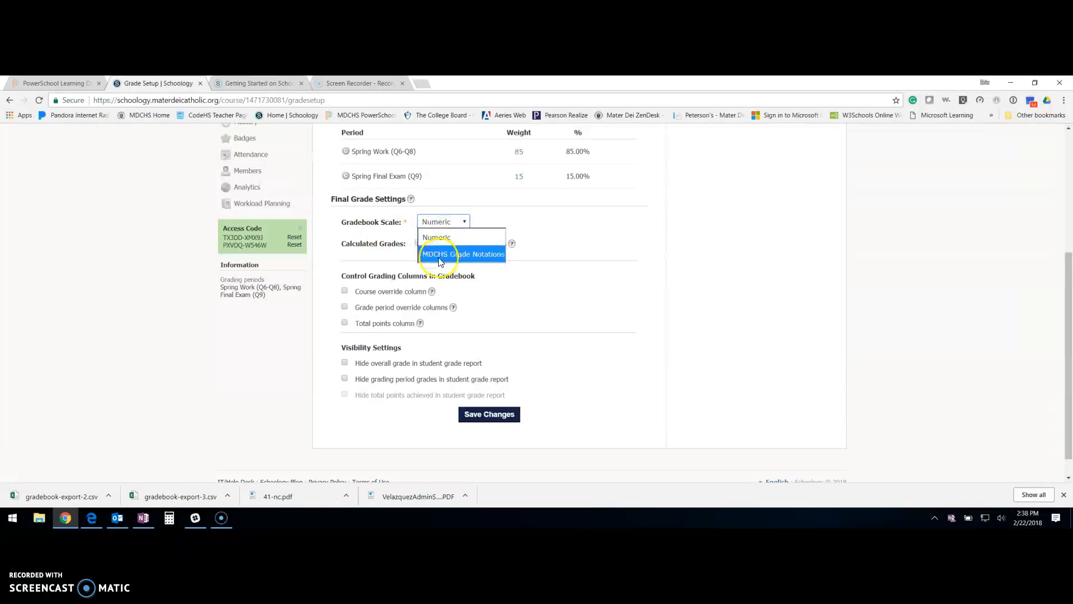
pyautogui.click(484, 257)
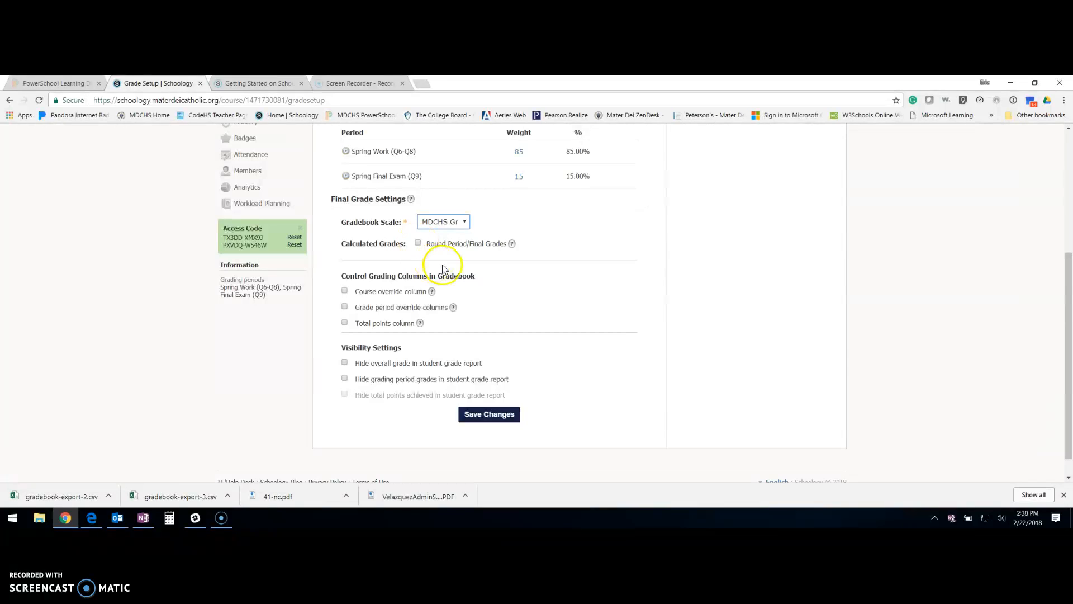
pyautogui.scroll(-1, 481, 335)
pyautogui.click(489, 398)
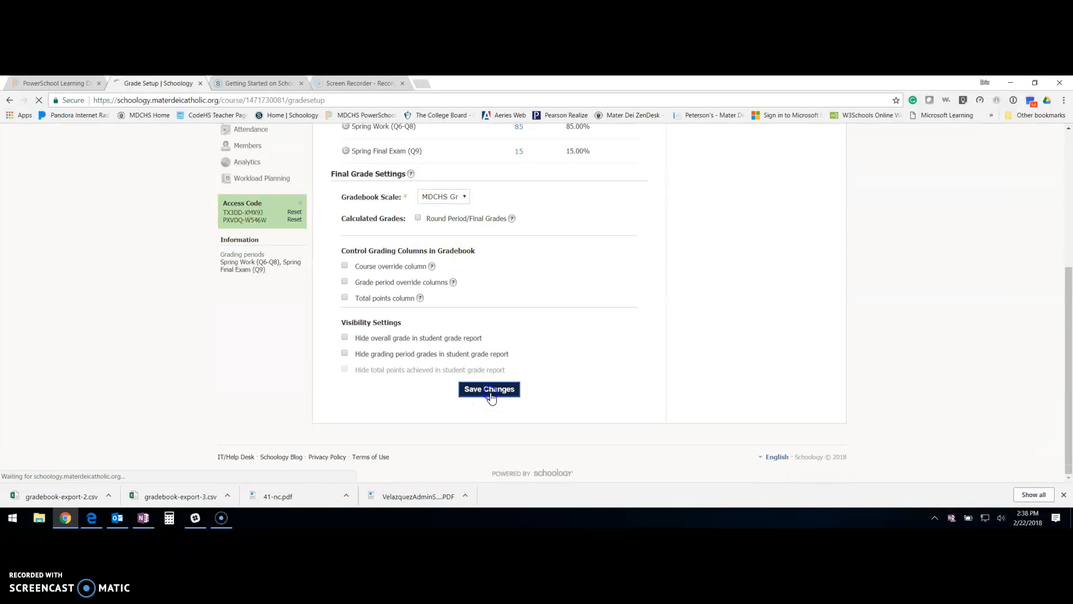